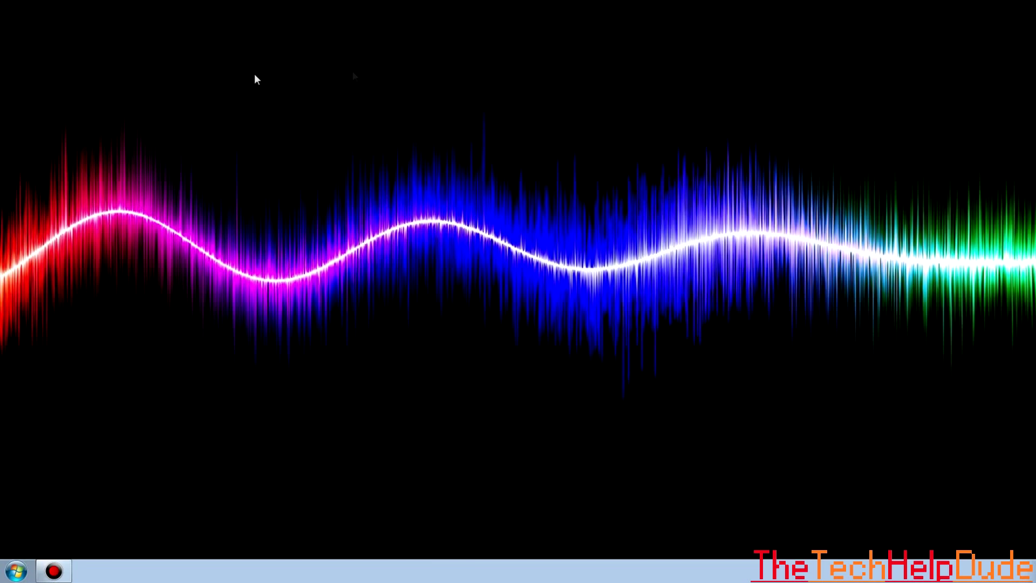
Step: Reach Performance Options via Computer > Properties > Advanced system settings > Settings
click(17, 570)
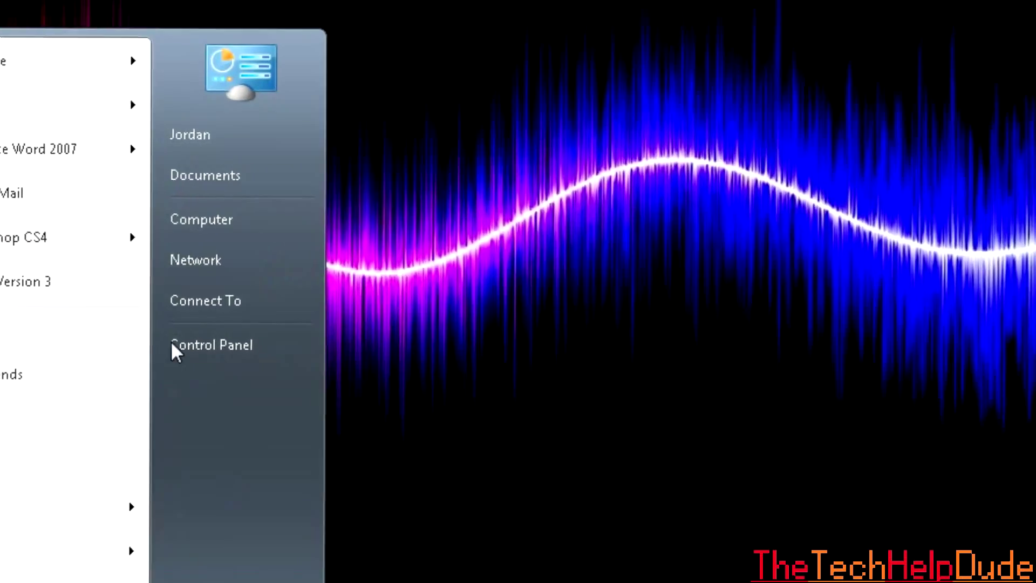
right_click(206, 299)
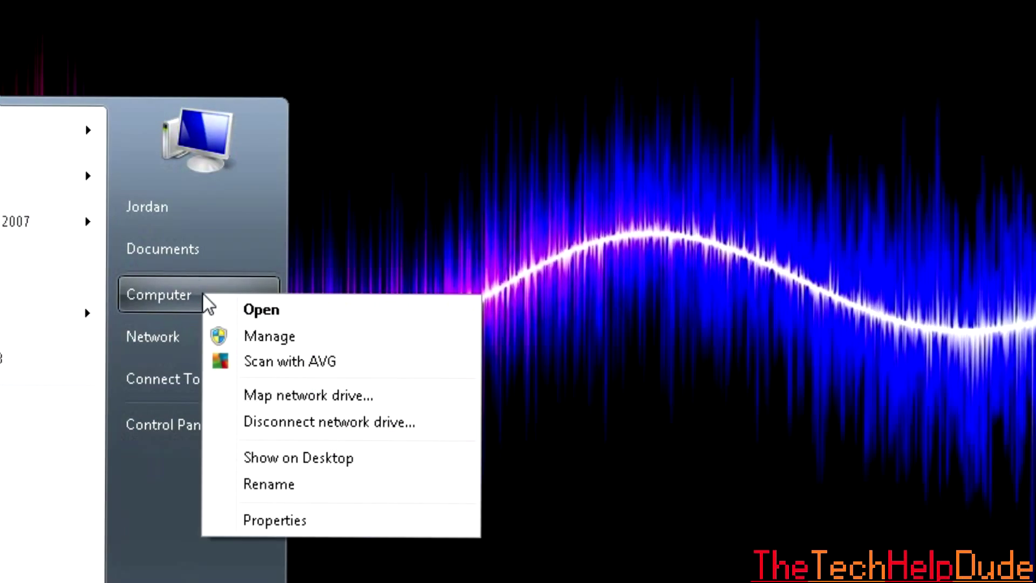
click(374, 523)
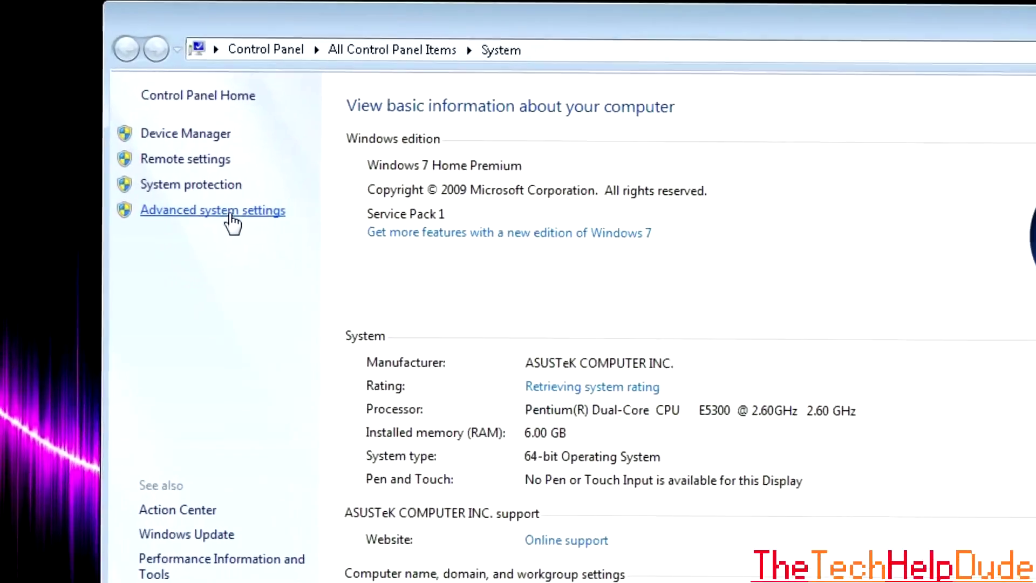
click(190, 207)
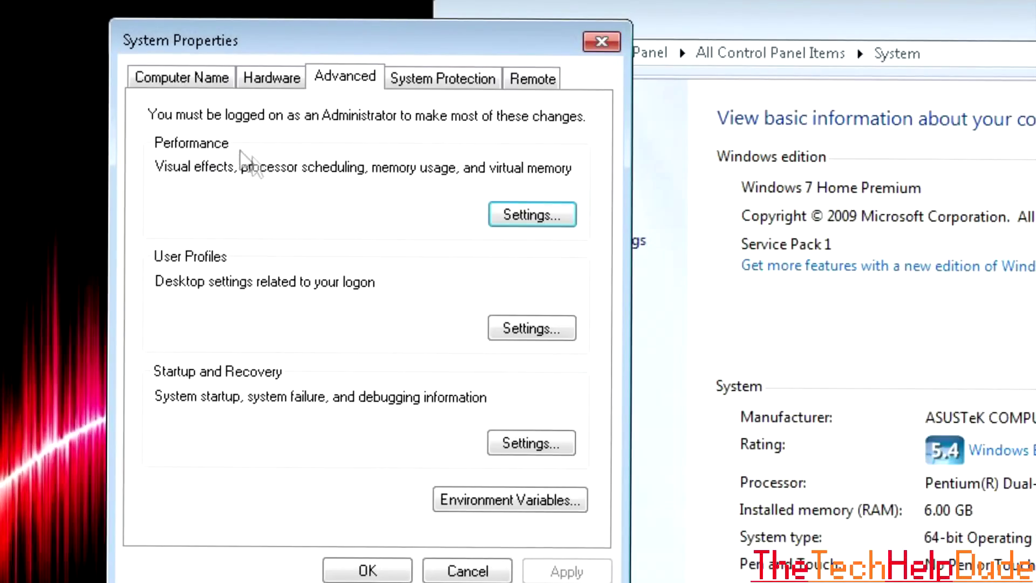
click(535, 212)
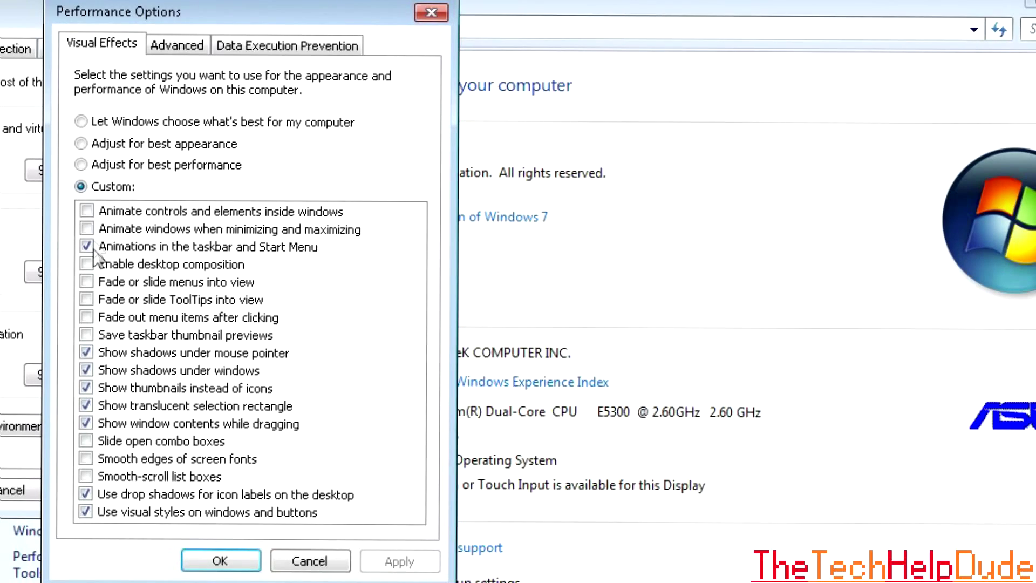
Step: Enable 'Animate controls and elements inside windows' and 'Animate windows when minimizing and maximizing', apply and confirm
click(87, 210)
click(87, 229)
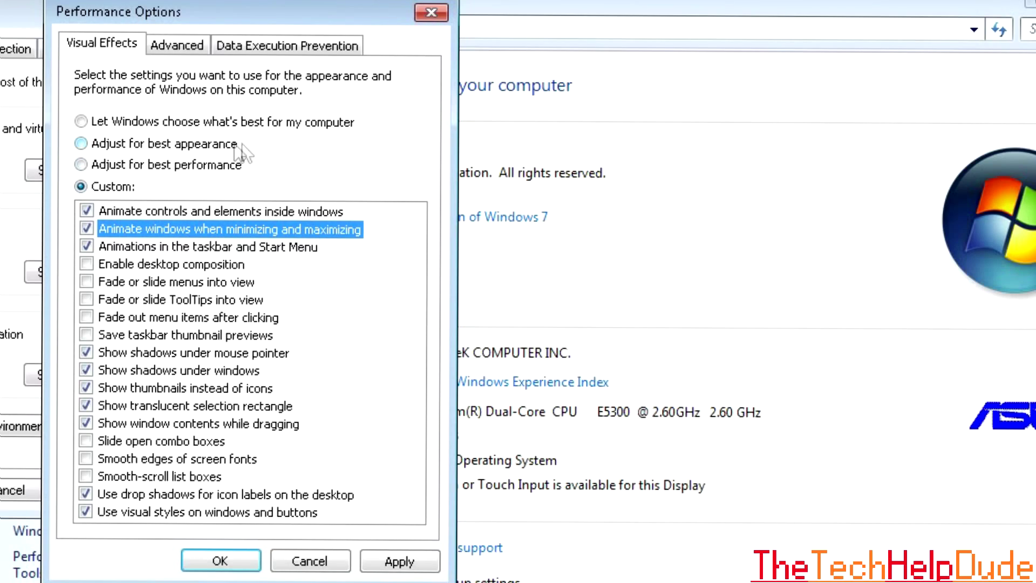
click(396, 559)
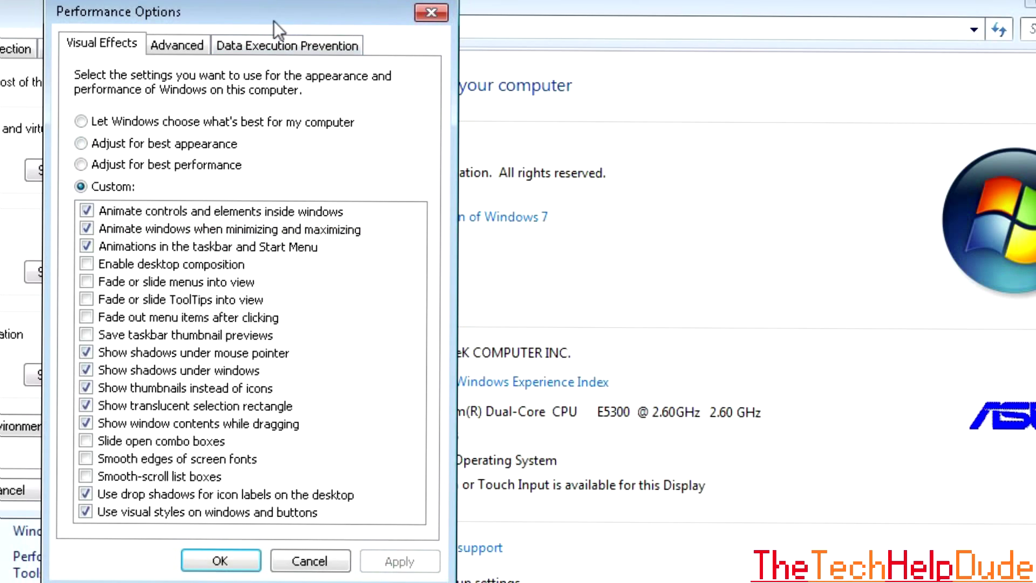
click(221, 560)
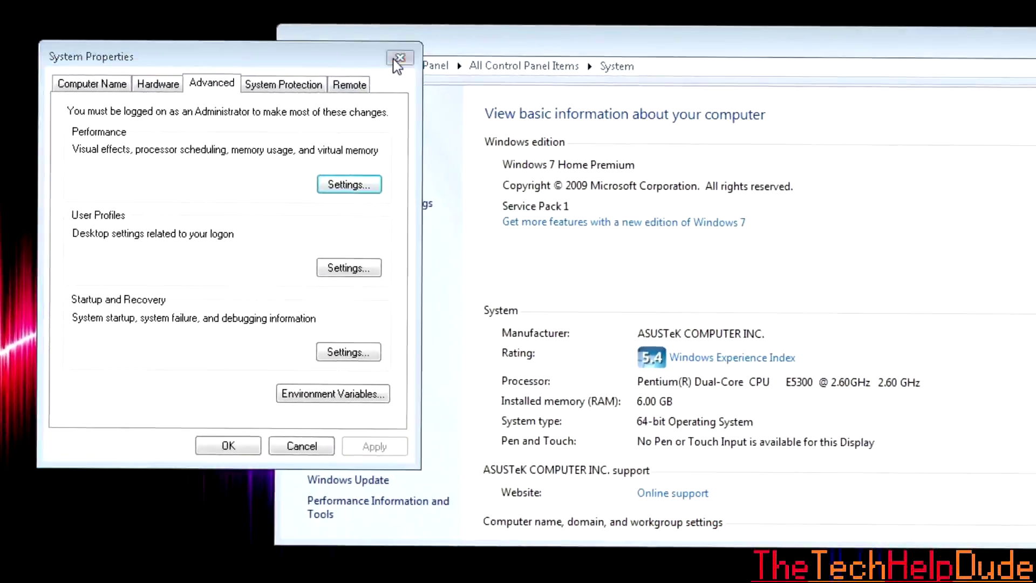
Step: Close System Properties and the System window, then launch msconfig from the Run dialog
click(396, 60)
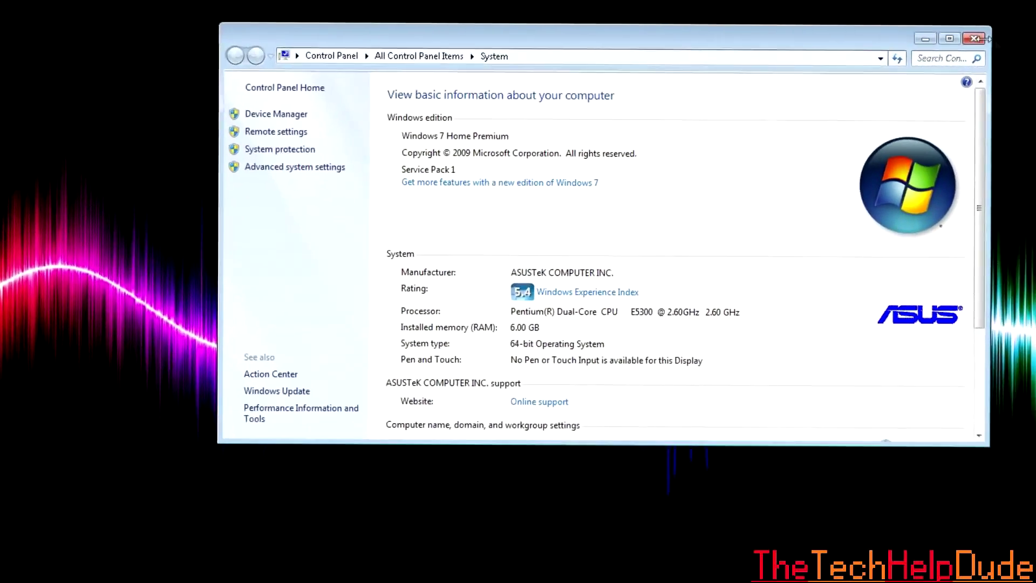
click(929, 52)
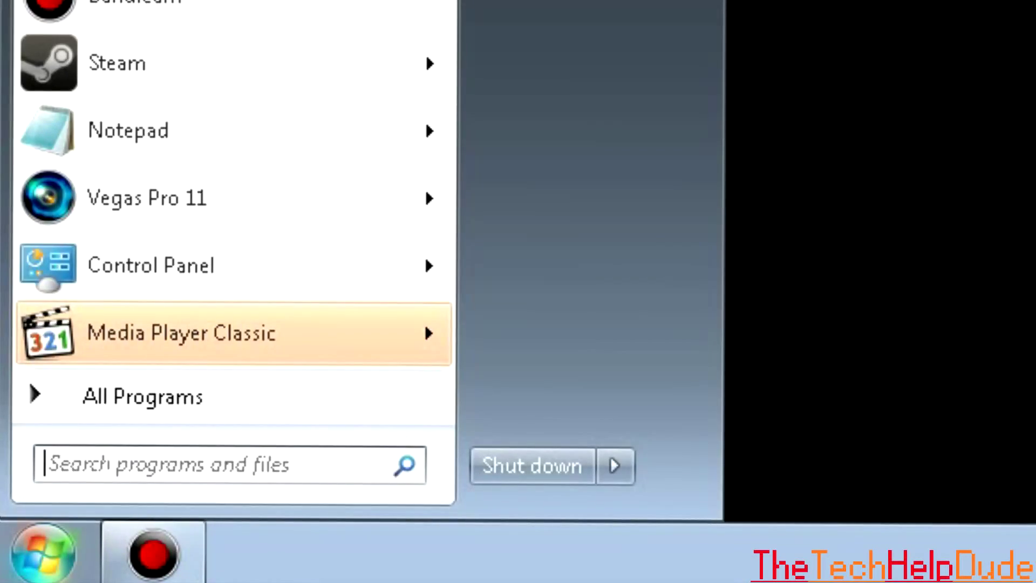
text(run)
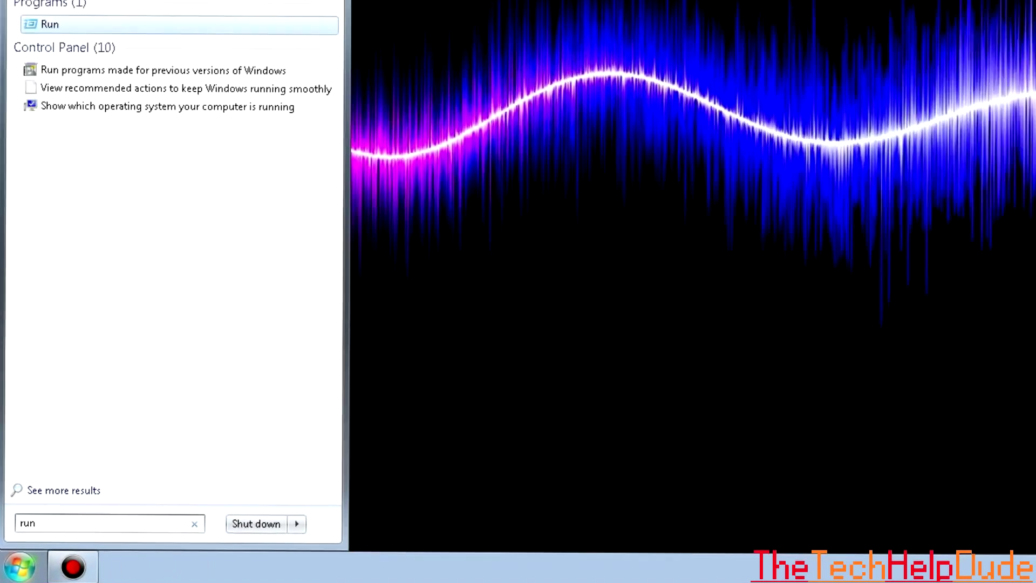
click(45, 51)
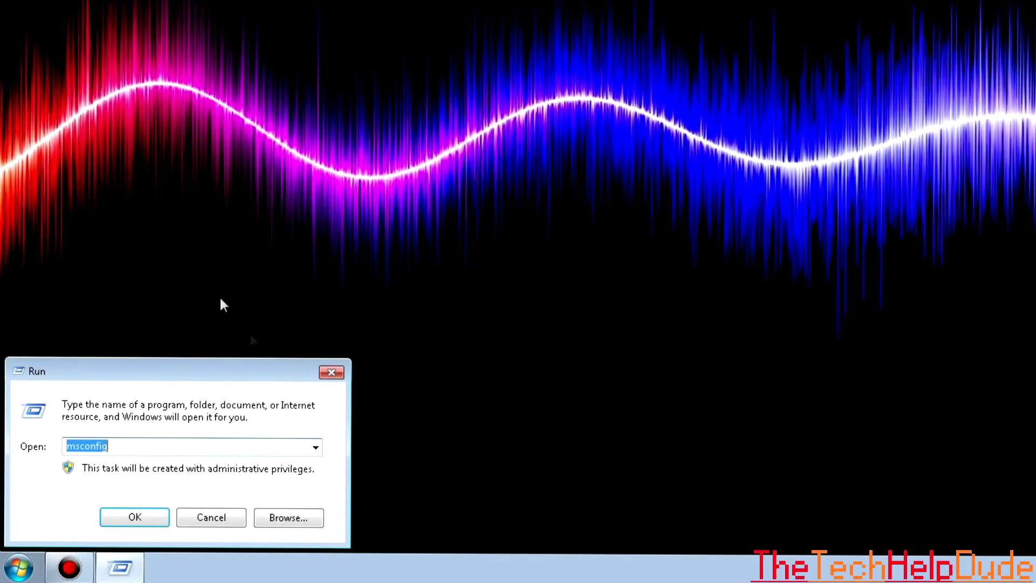
click(333, 373)
key(super+r)
click(330, 373)
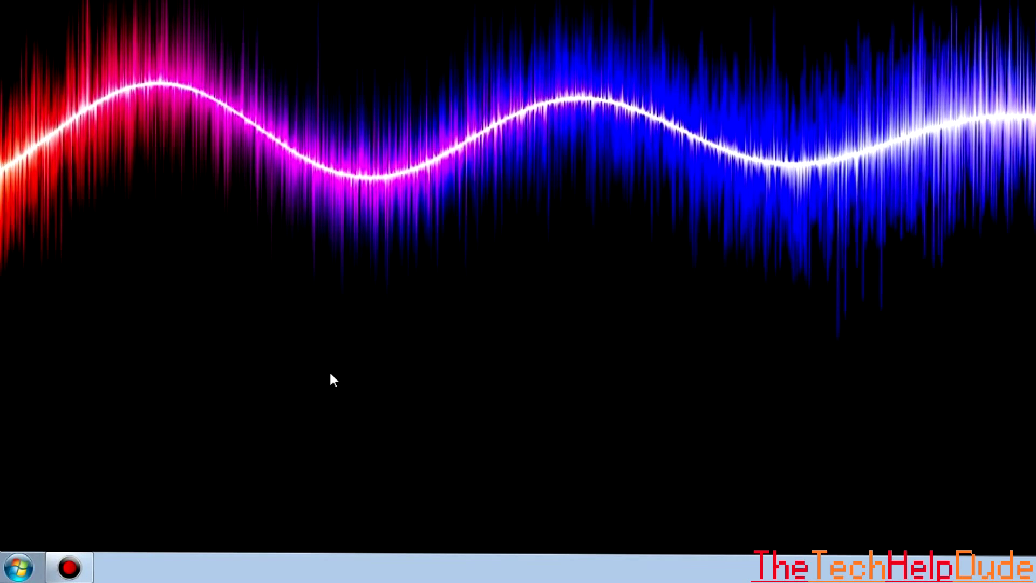
key(super+r)
text(msconfig)
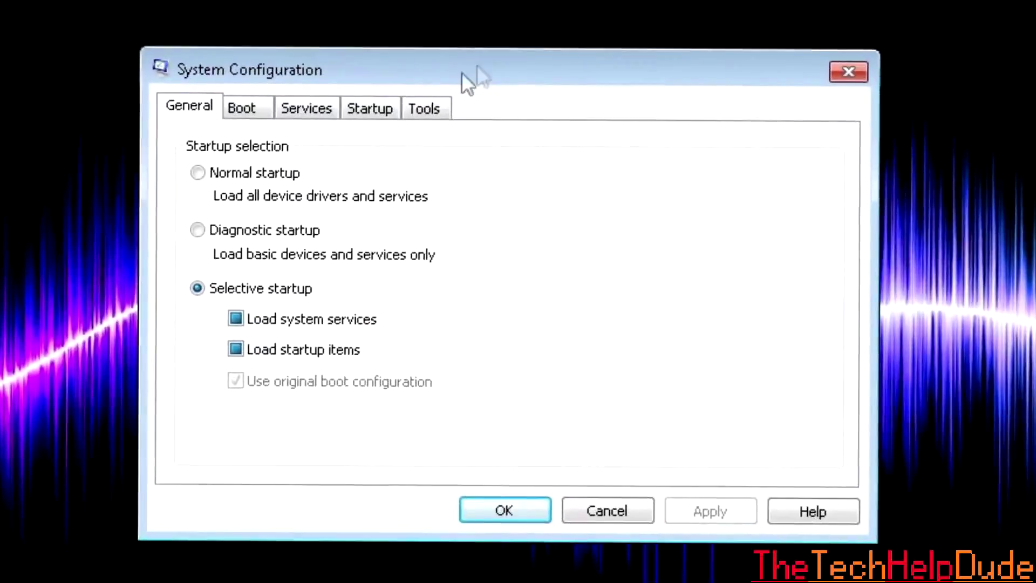
Step: Show the Startup list and return to its top after reviewing the items
click(373, 101)
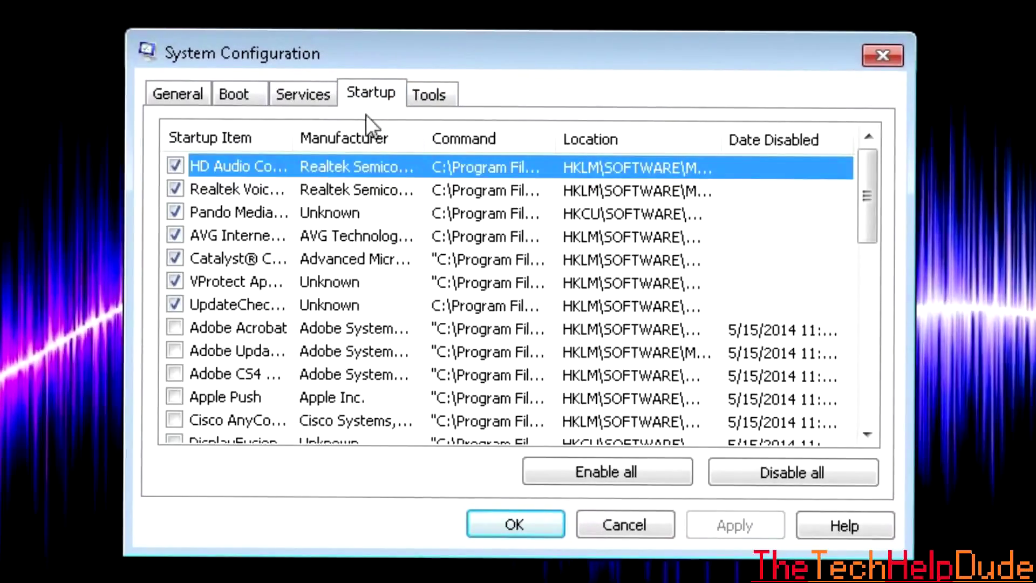
scroll(770, 269, down, 1)
scroll(770, 273, down, 1)
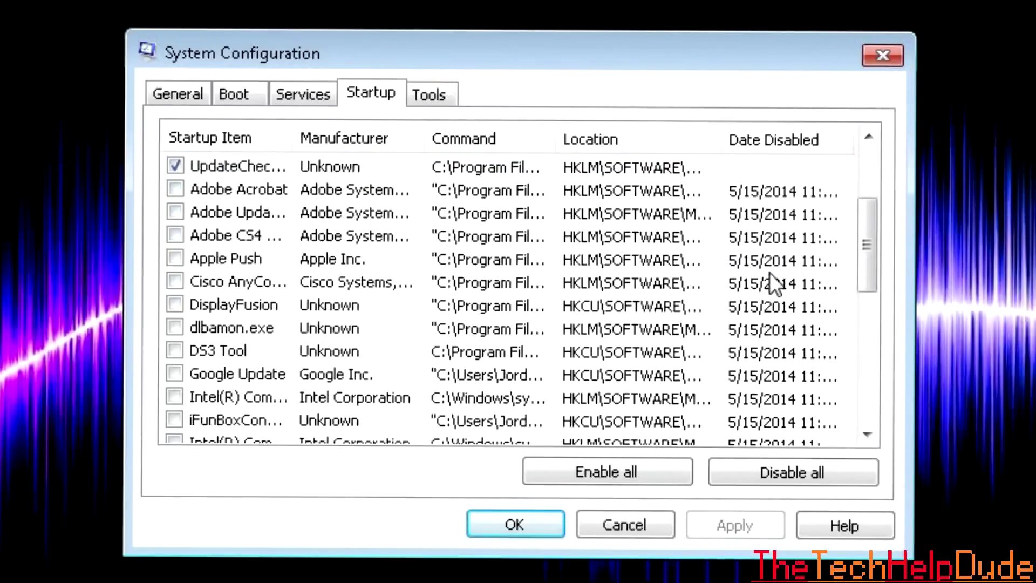
scroll(755, 289, down, 3)
scroll(568, 305, down, 2)
scroll(567, 305, down, 1)
key(Home)
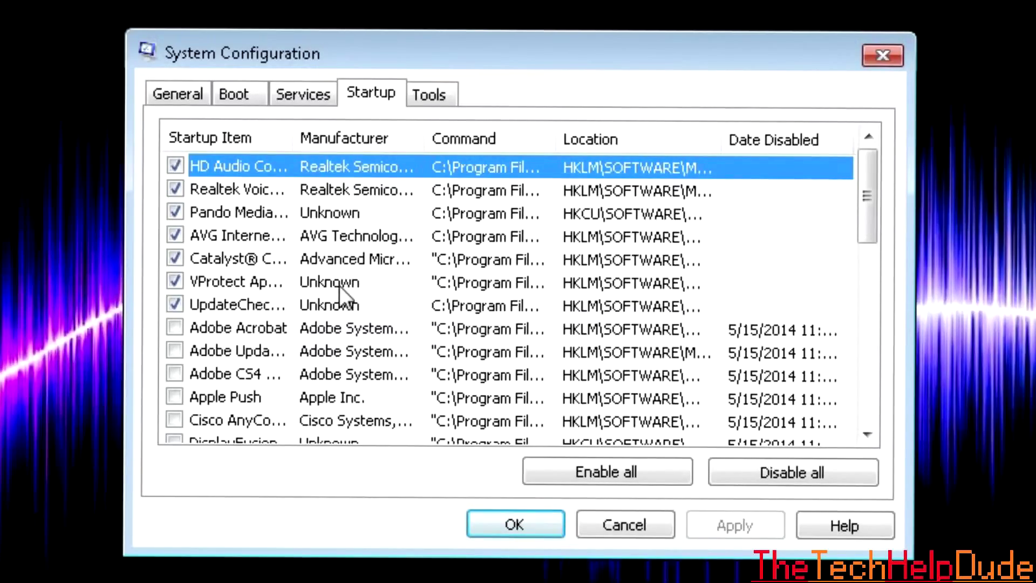
scroll(340, 285, down, 4)
scroll(339, 284, down, 4)
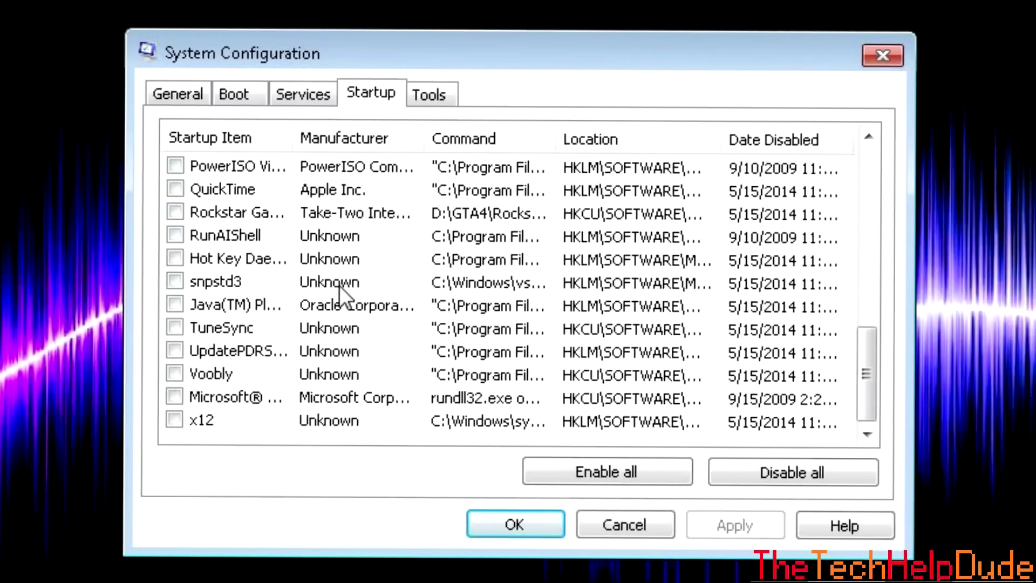
scroll(341, 290, up, 6)
scroll(341, 292, up, 2)
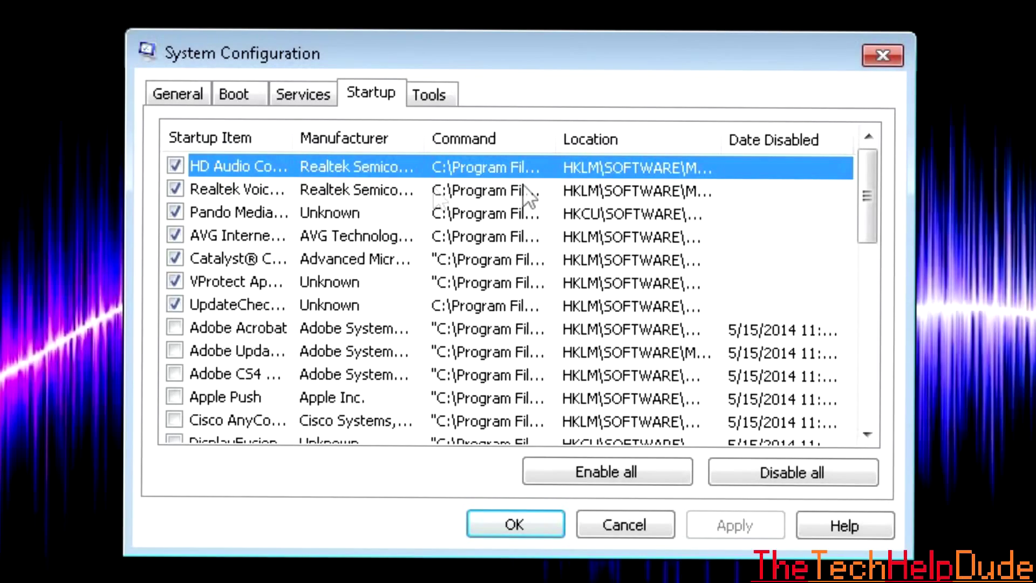
drag(293, 139, 411, 139)
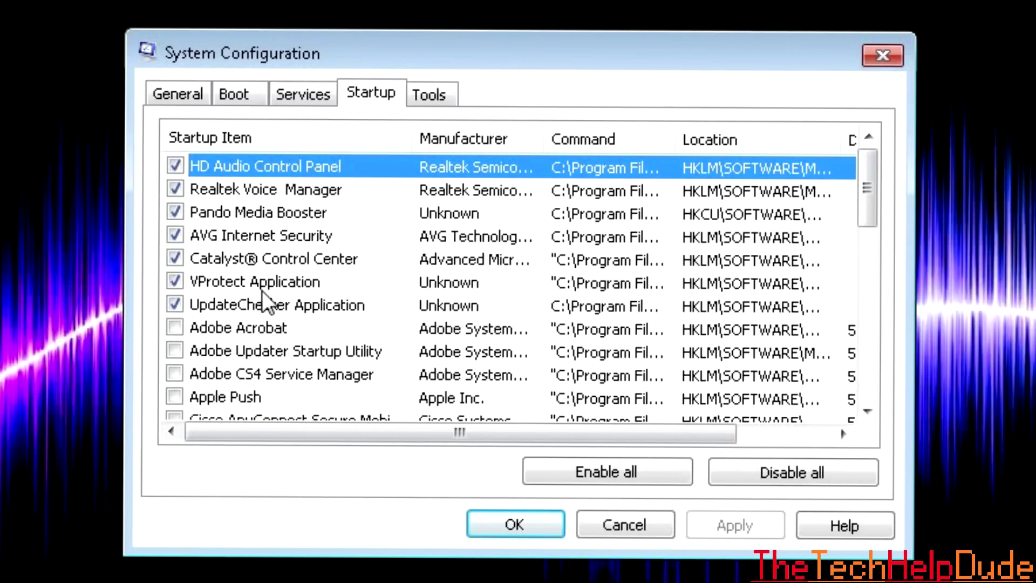
scroll(255, 321, down, 1)
scroll(275, 291, down, 1)
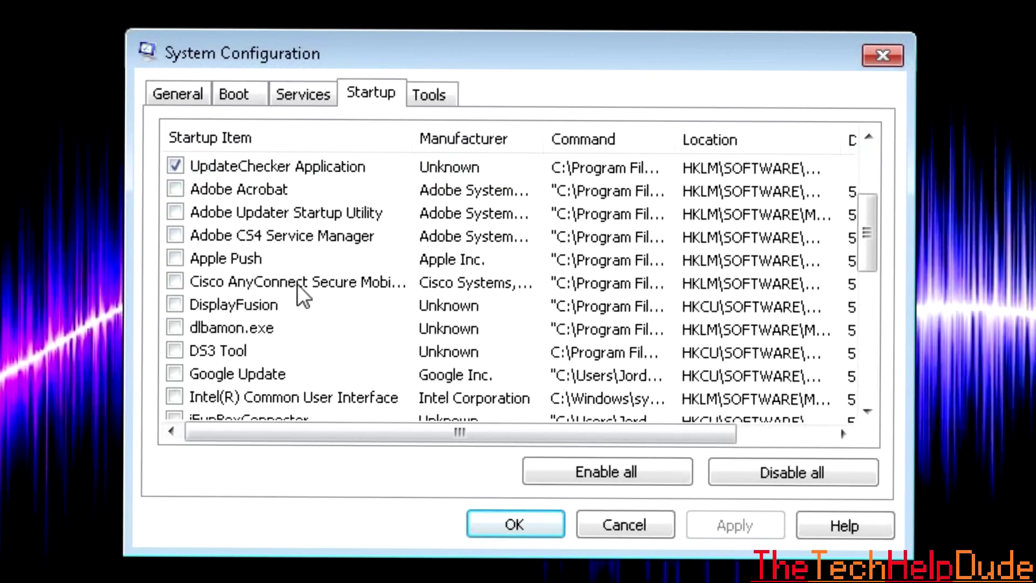
scroll(287, 288, down, 1)
scroll(202, 285, down, 1)
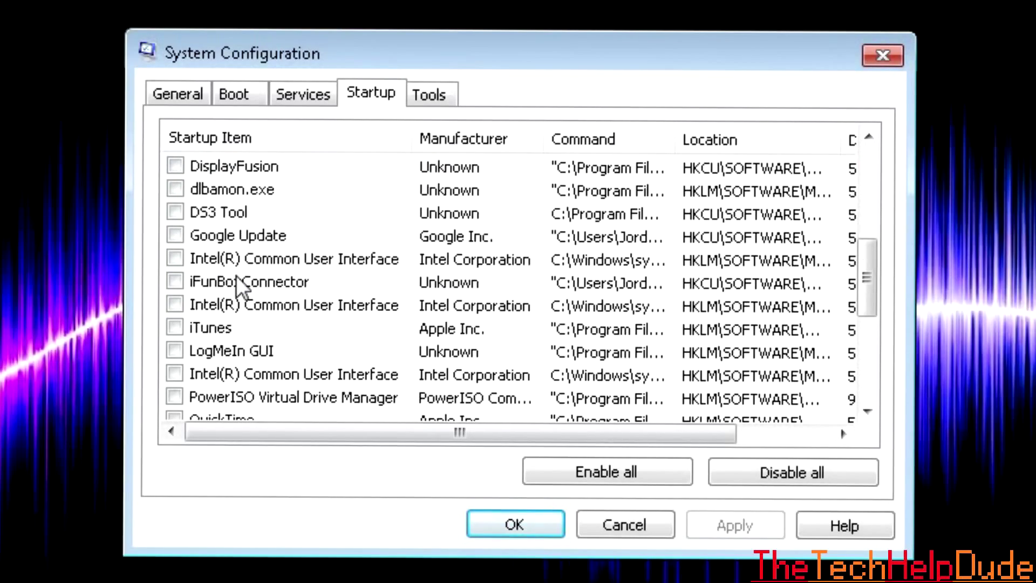
scroll(276, 282, down, 1)
scroll(252, 289, down, 1)
scroll(253, 277, down, 1)
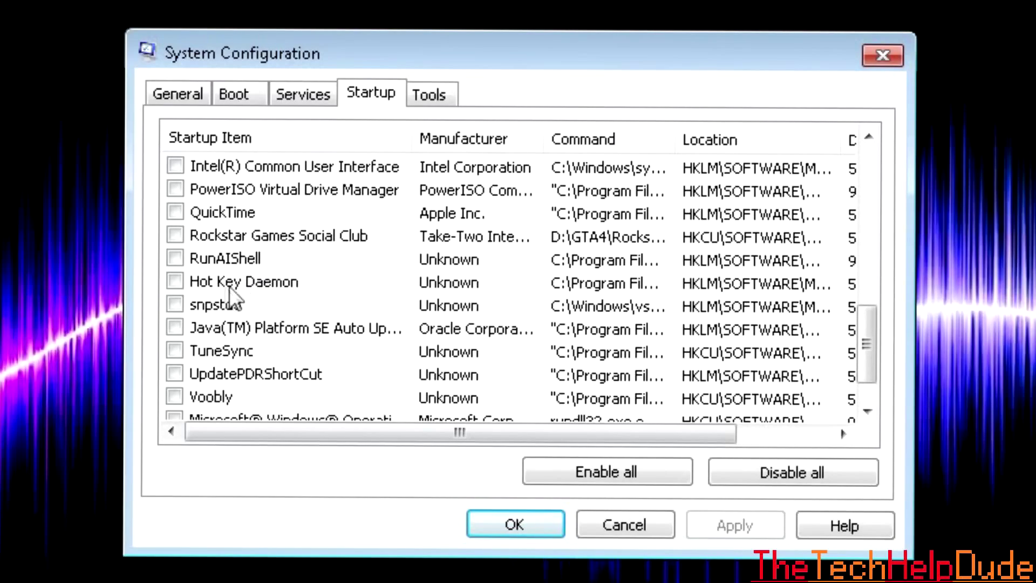
scroll(253, 293, down, 1)
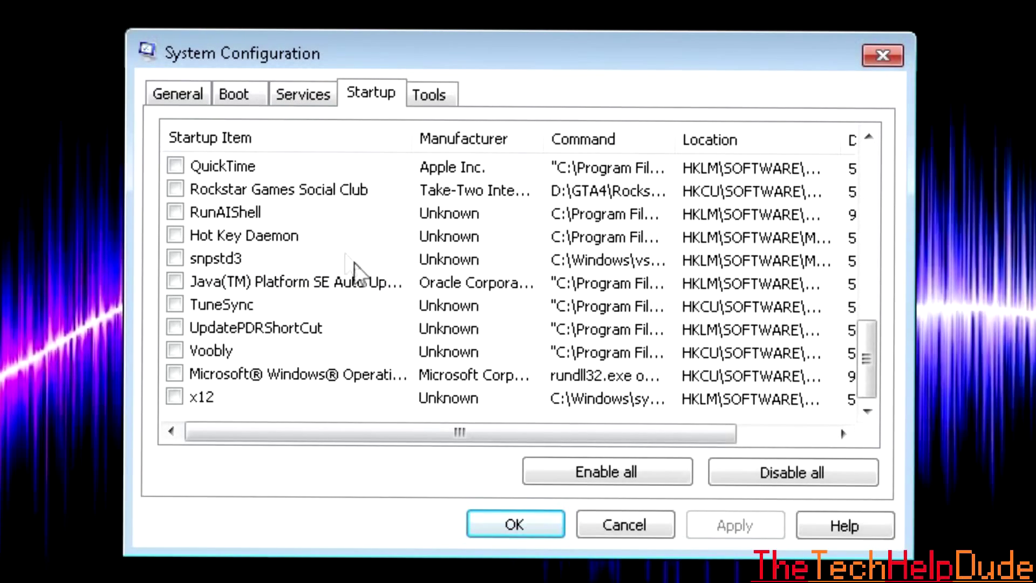
Step: Review the widened startup list to its end and jump back to the top
key(Home)
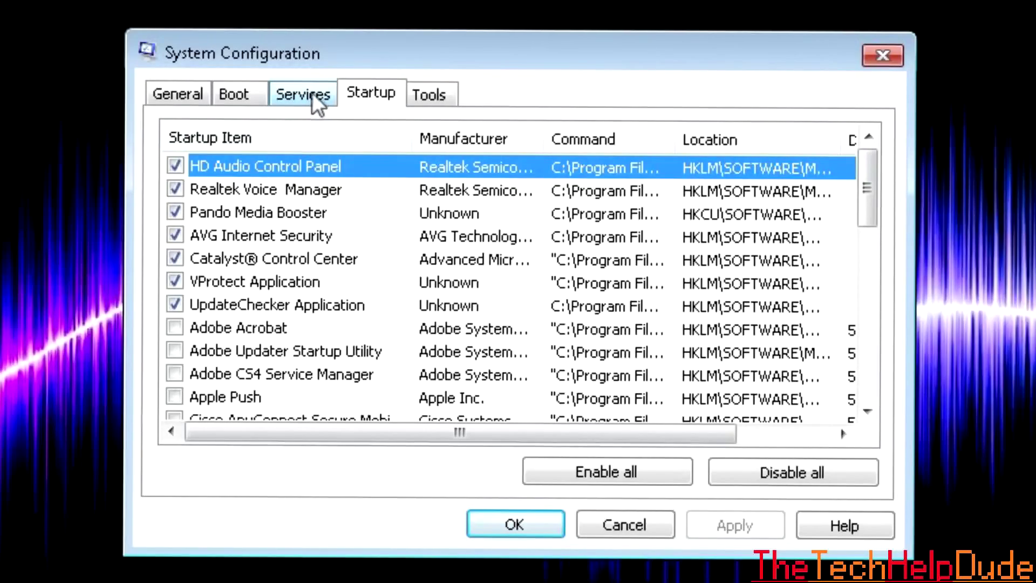
Step: Hide all Microsoft services and review the Bonjour, iPod and Apple Mobile Device services
click(319, 105)
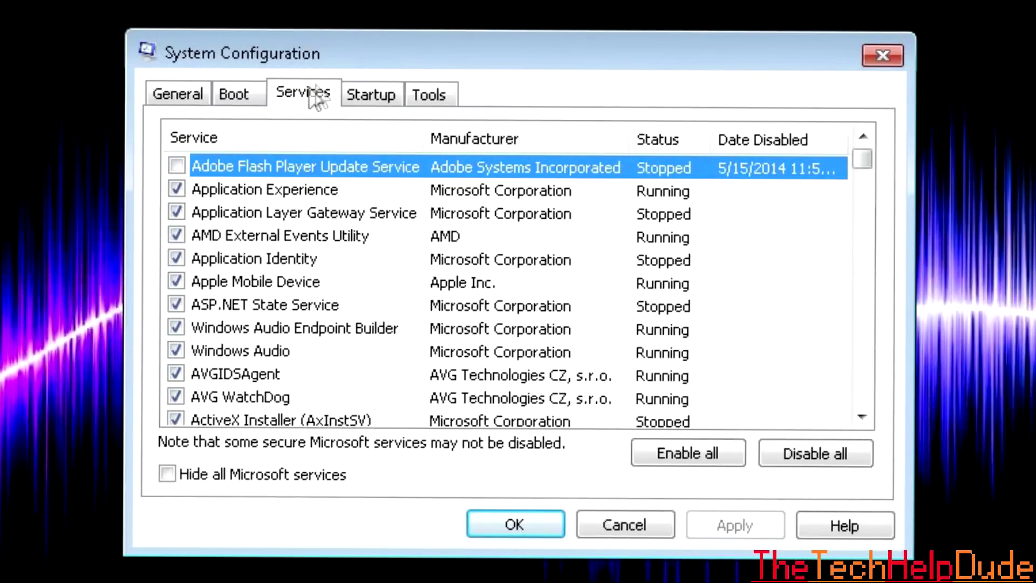
click(168, 475)
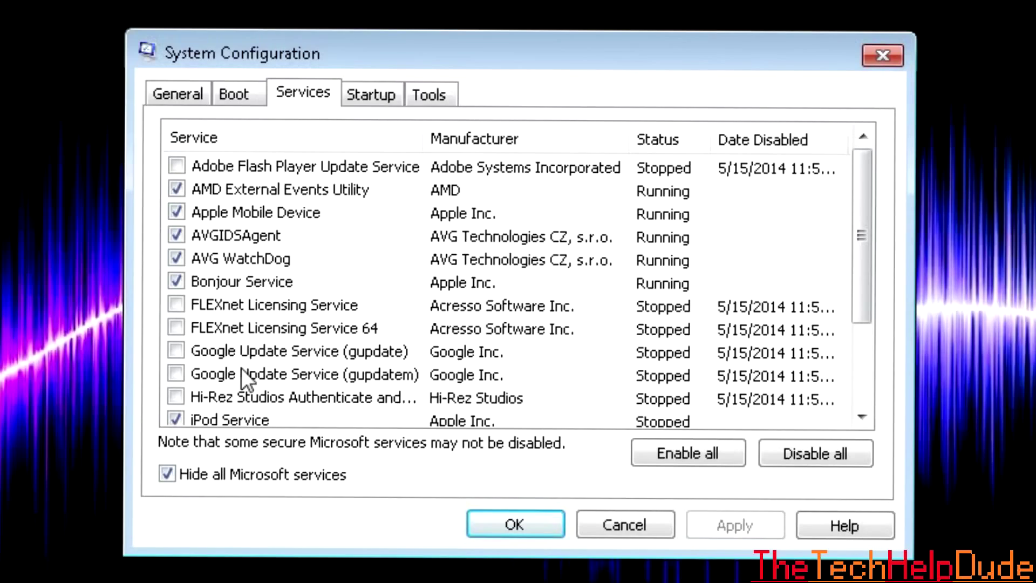
drag(873, 255, 870, 370)
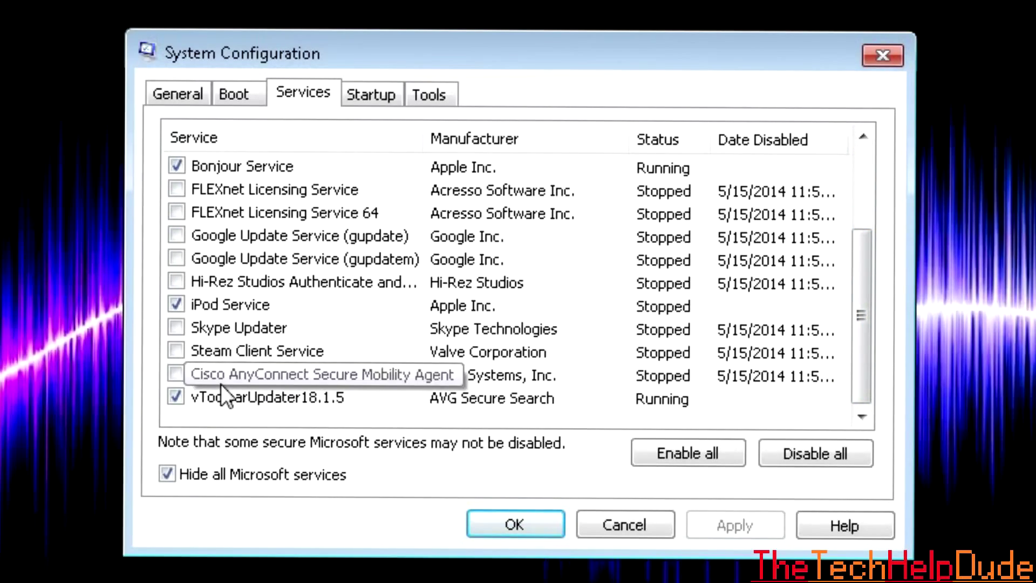
drag(848, 332, 835, 247)
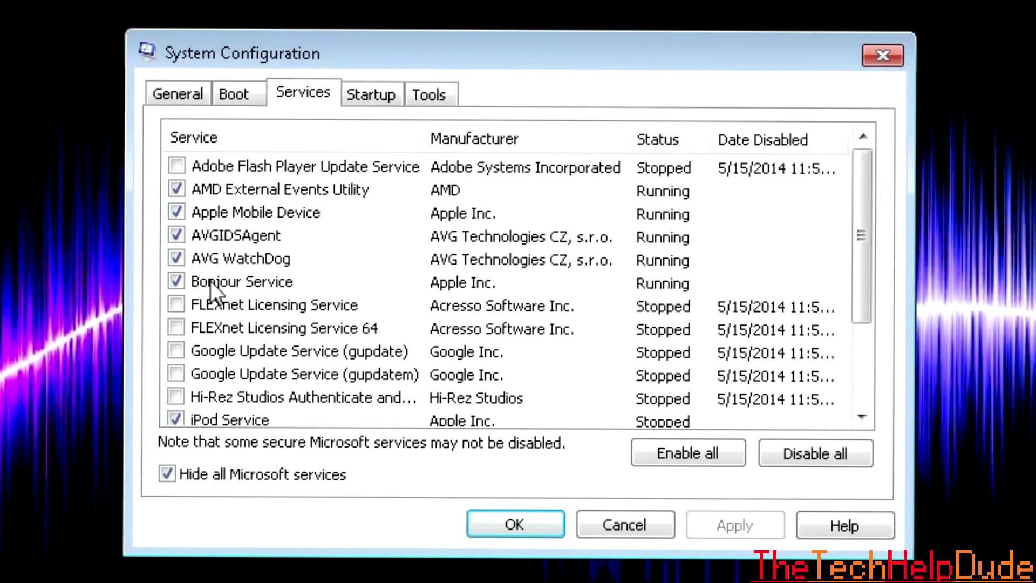
click(467, 283)
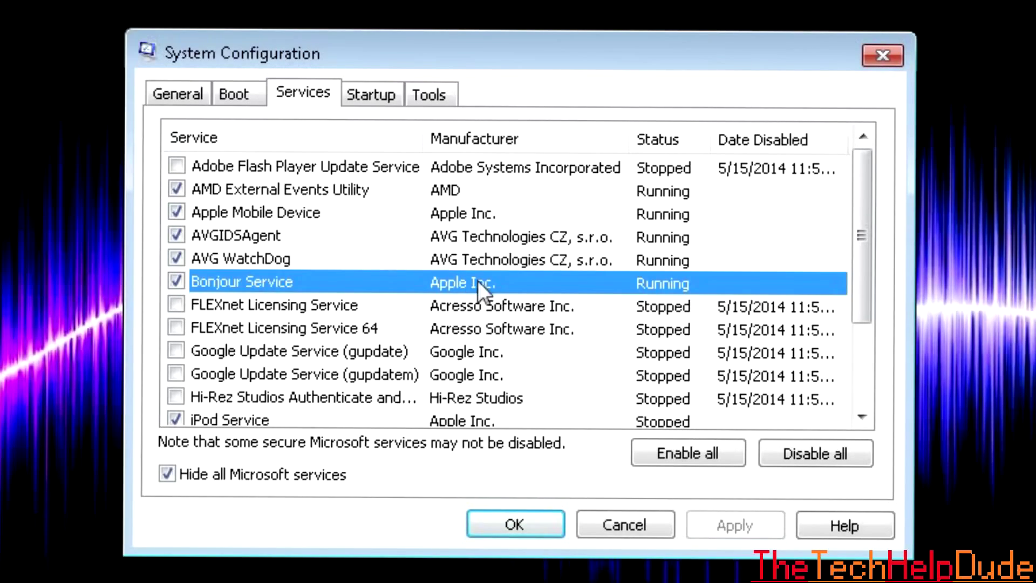
scroll(481, 281, down, 1)
scroll(480, 282, down, 1)
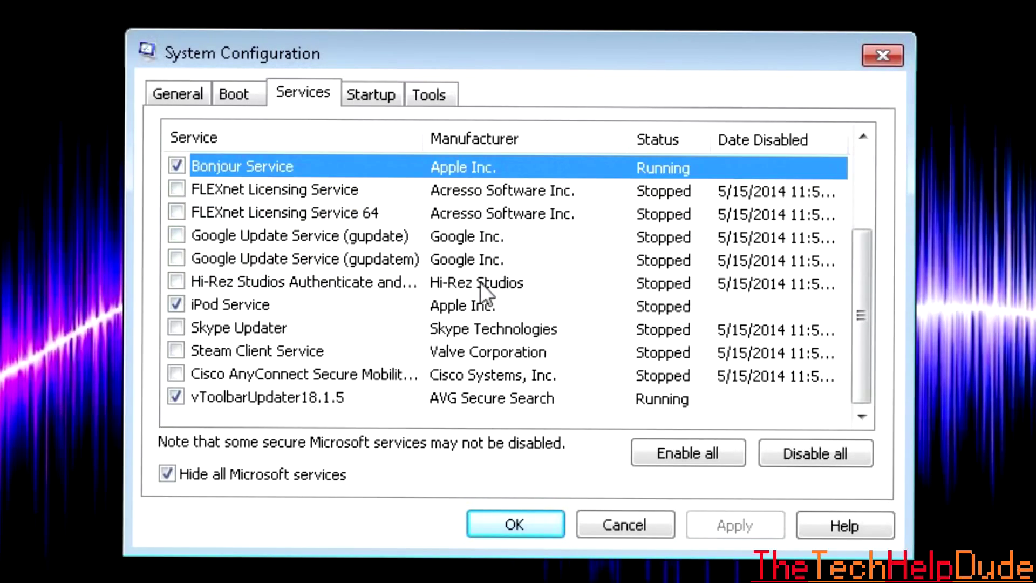
click(464, 308)
scroll(468, 274, up, 2)
click(470, 214)
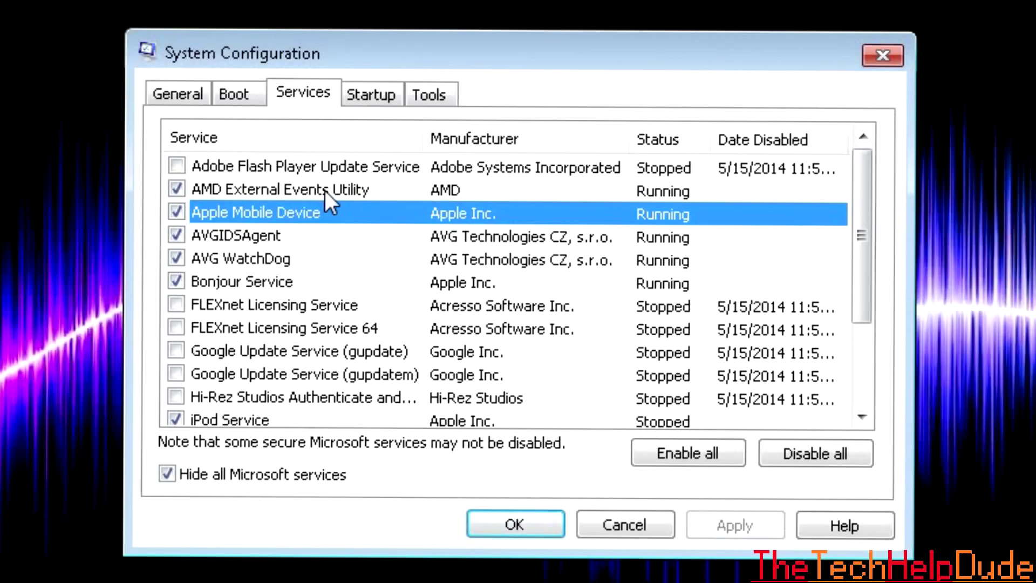
scroll(243, 388, down, 2)
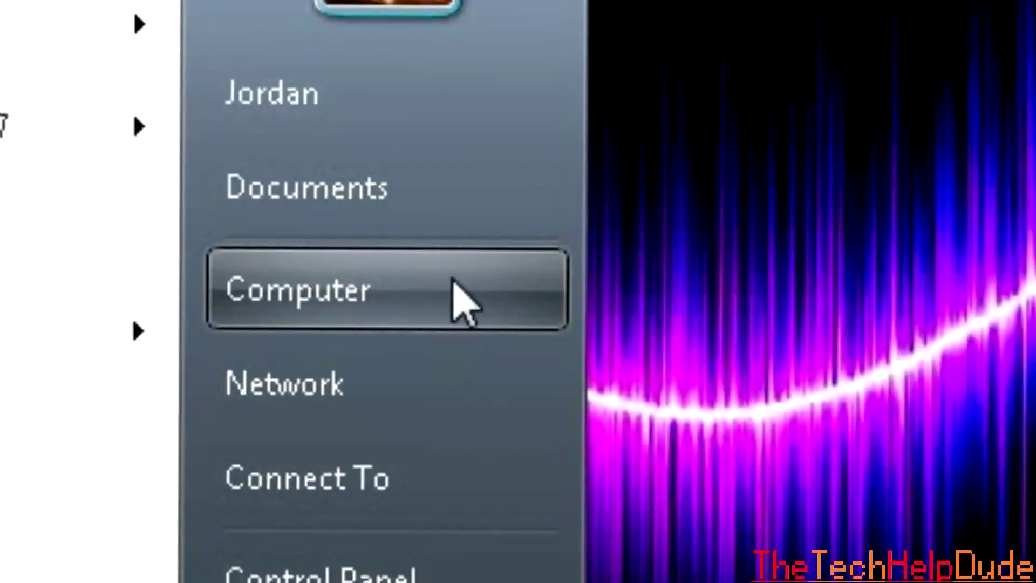
Step: Show the drives in the Computer window and bring up the context menu for Local Disk (C:)
click(458, 301)
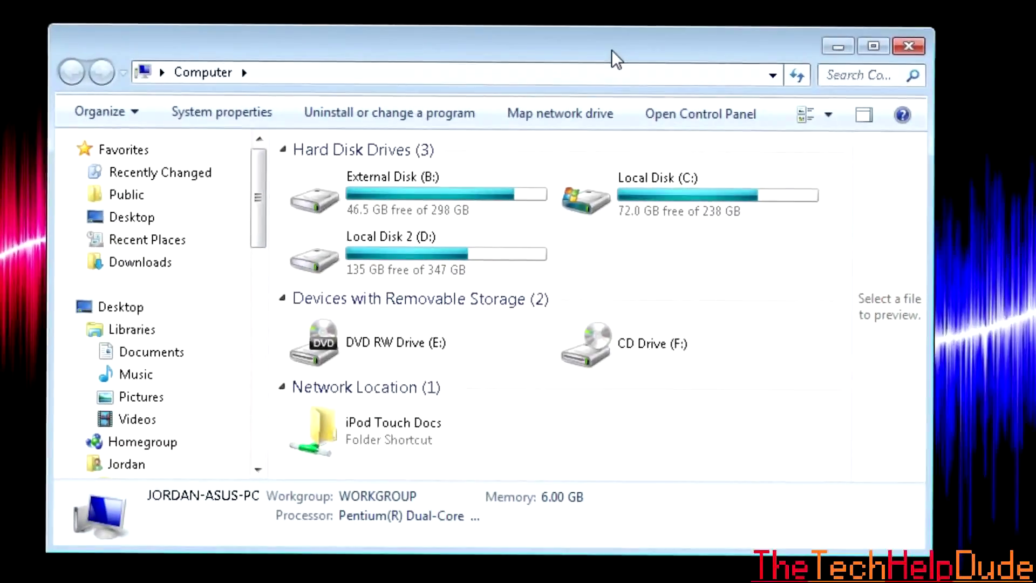
drag(611, 57, 674, 35)
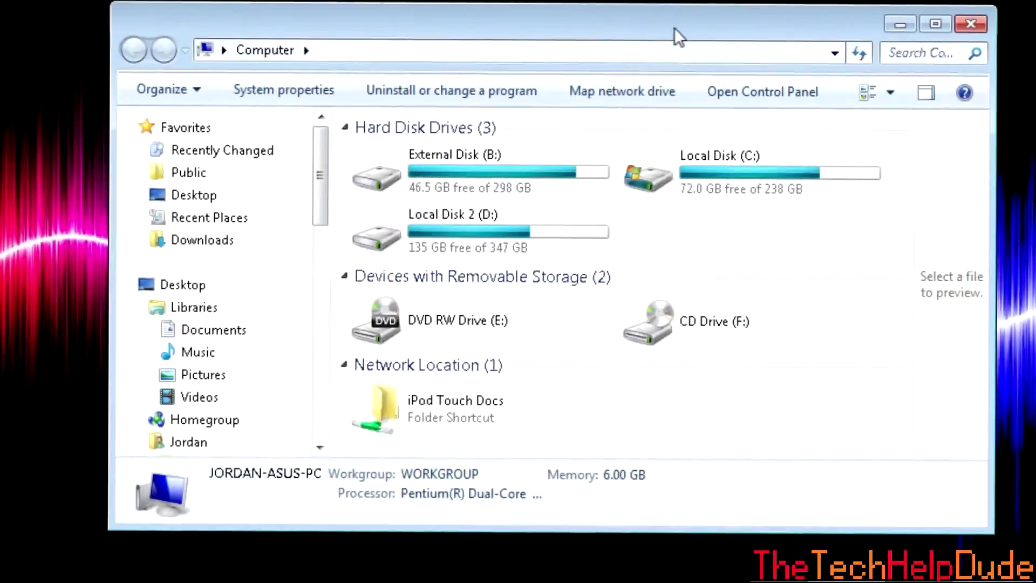
click(746, 174)
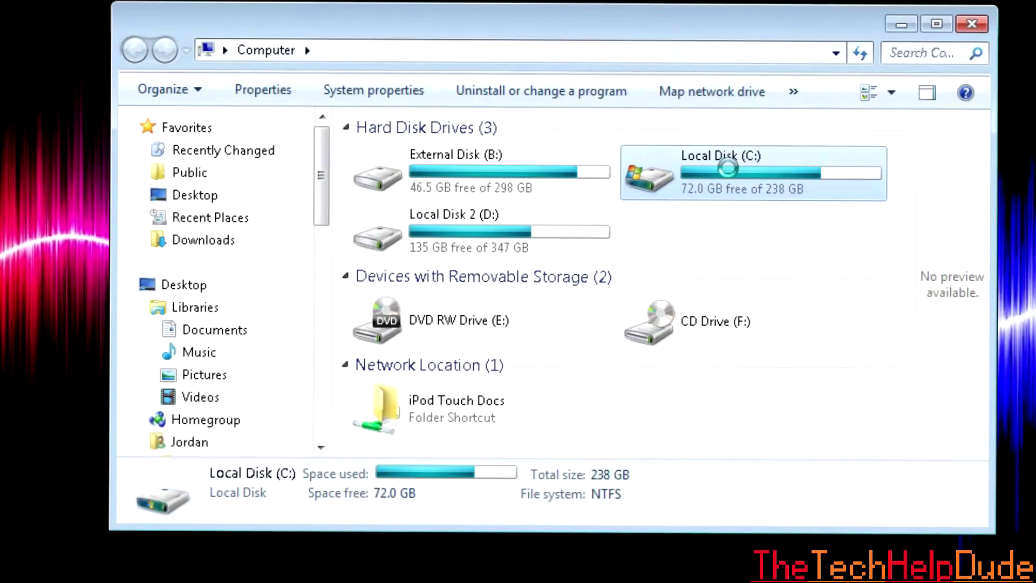
right_click(729, 170)
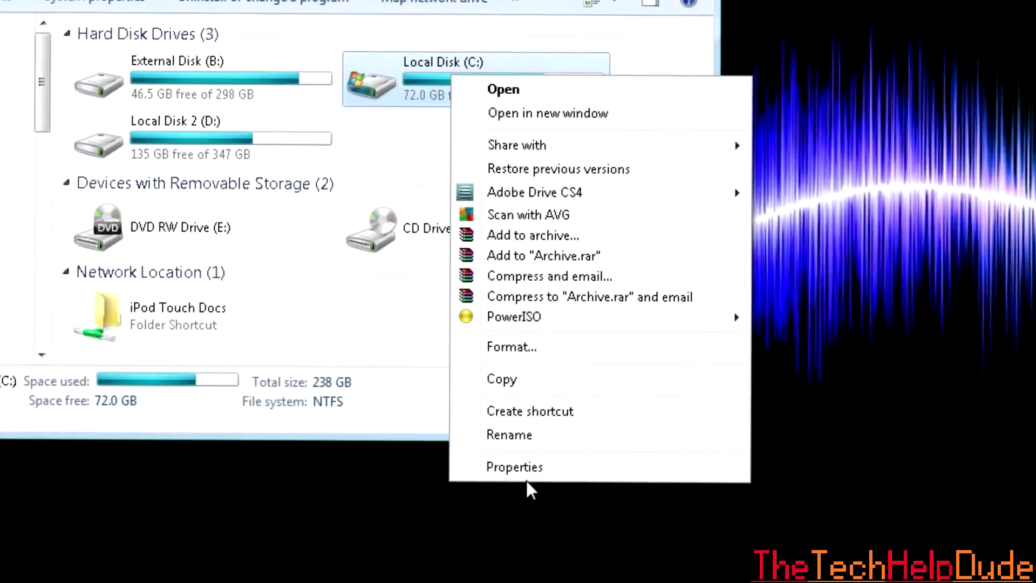
Step: From the Tools tab start a disk check that fixes file system errors and recovers bad sectors, then answer the disk-in-use prompt
click(374, 429)
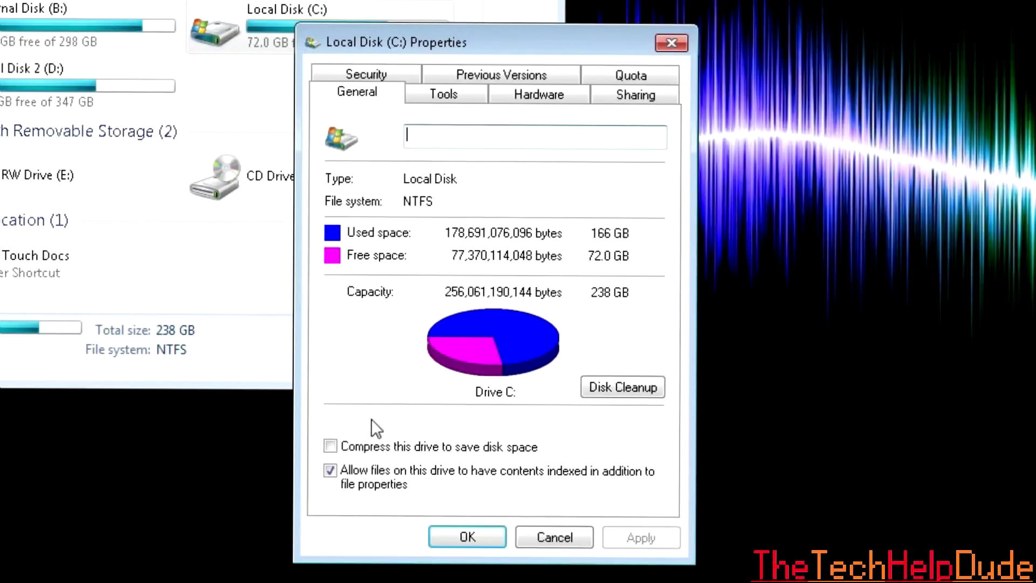
click(444, 94)
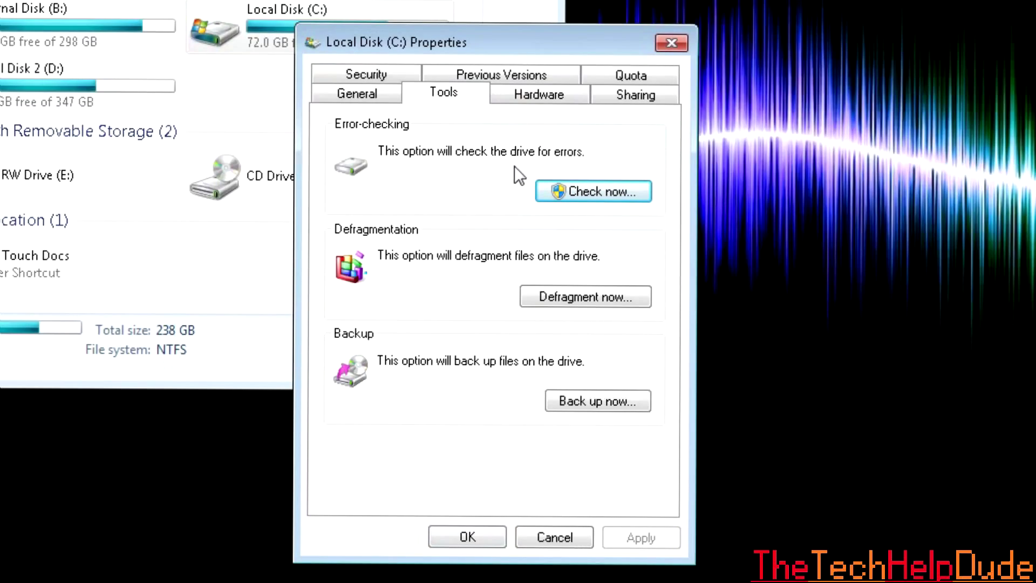
click(580, 196)
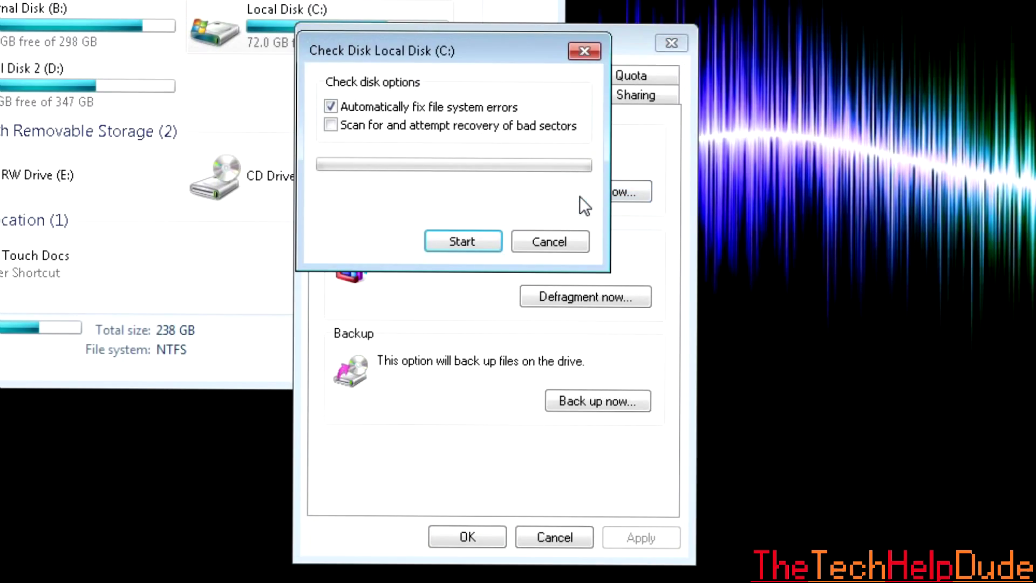
click(376, 127)
click(473, 242)
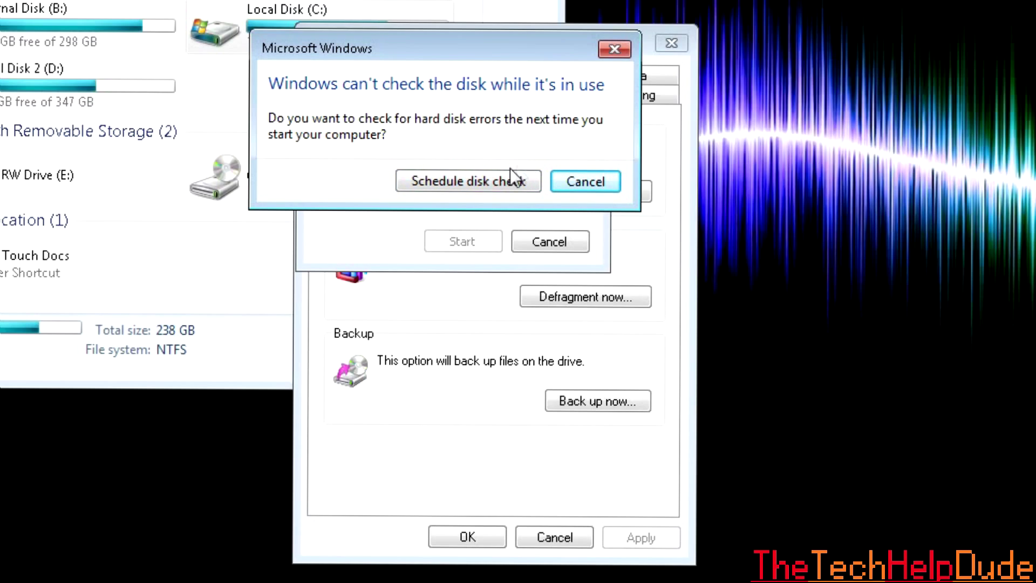
click(581, 185)
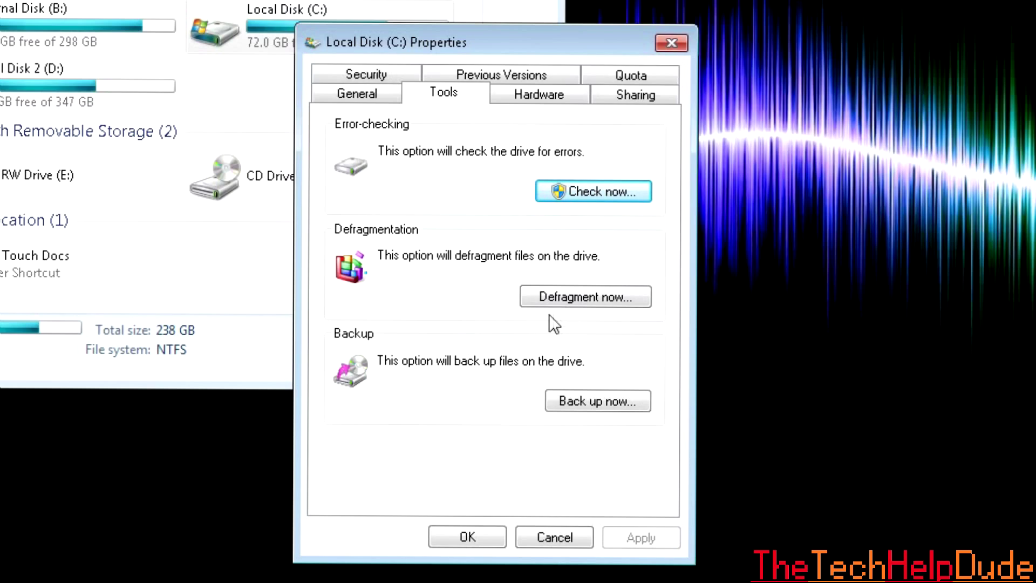
Step: In Disk Defragmenter set the schedule frequency to Monthly (day 1, 1:00 AM) and confirm
click(558, 300)
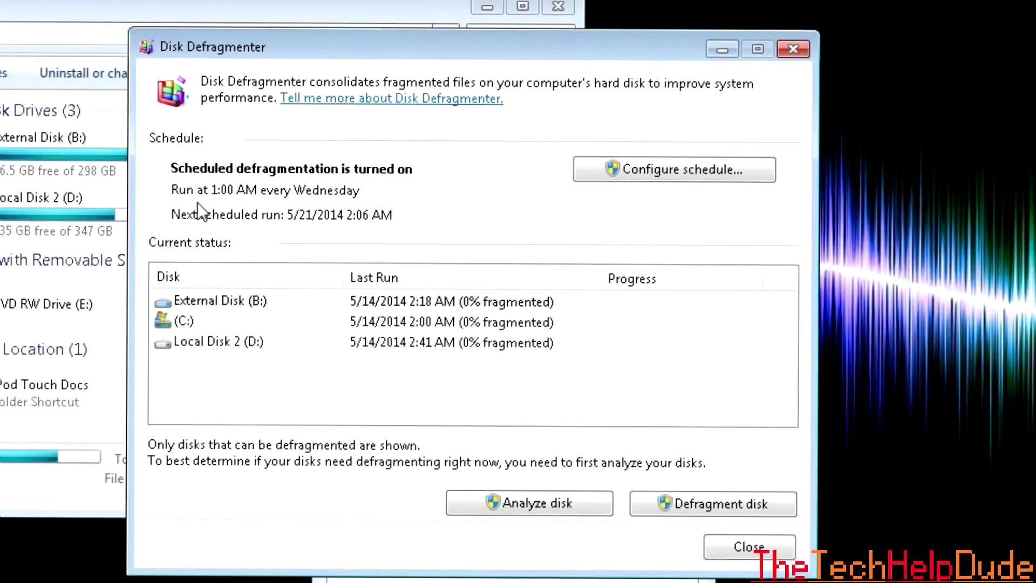
click(611, 169)
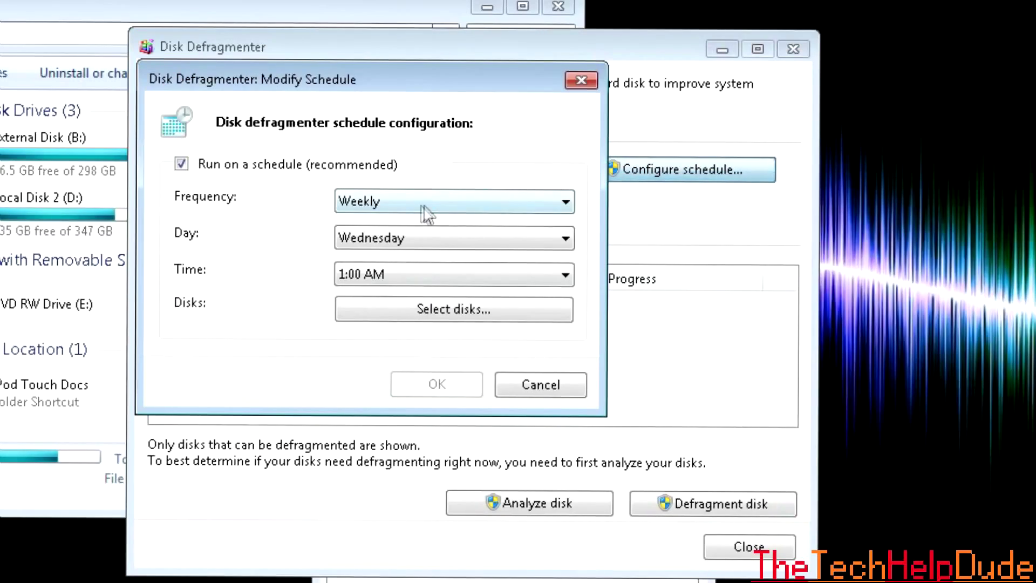
click(399, 204)
click(375, 253)
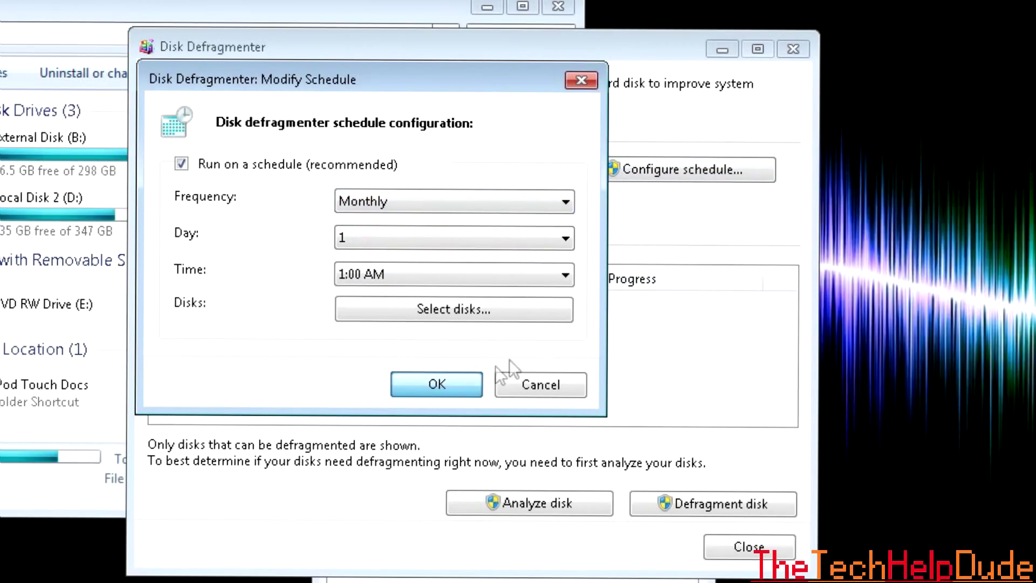
click(460, 379)
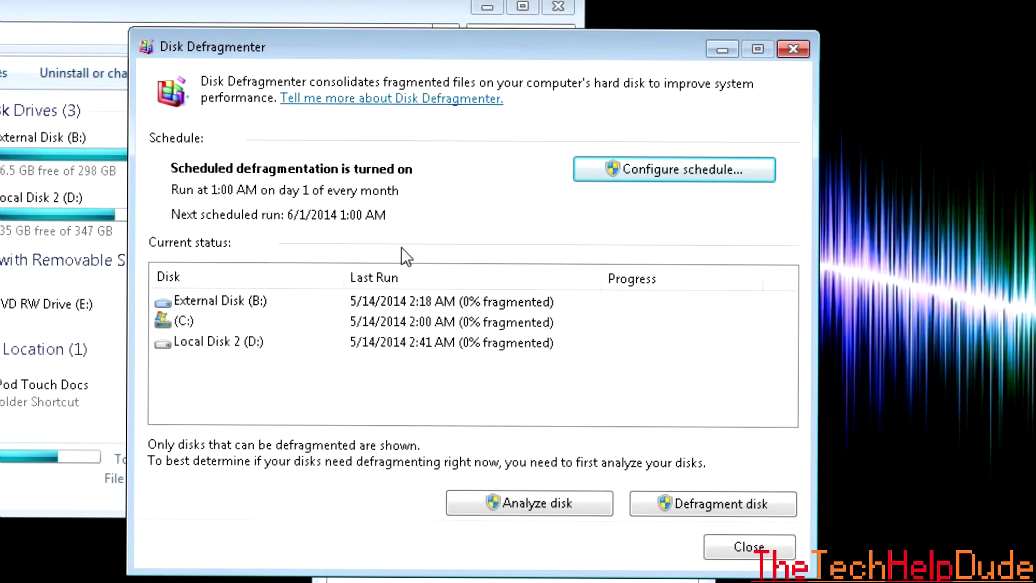
Step: Close Disk Defragmenter and move the Local Disk (C:) Properties dialog aside
click(741, 541)
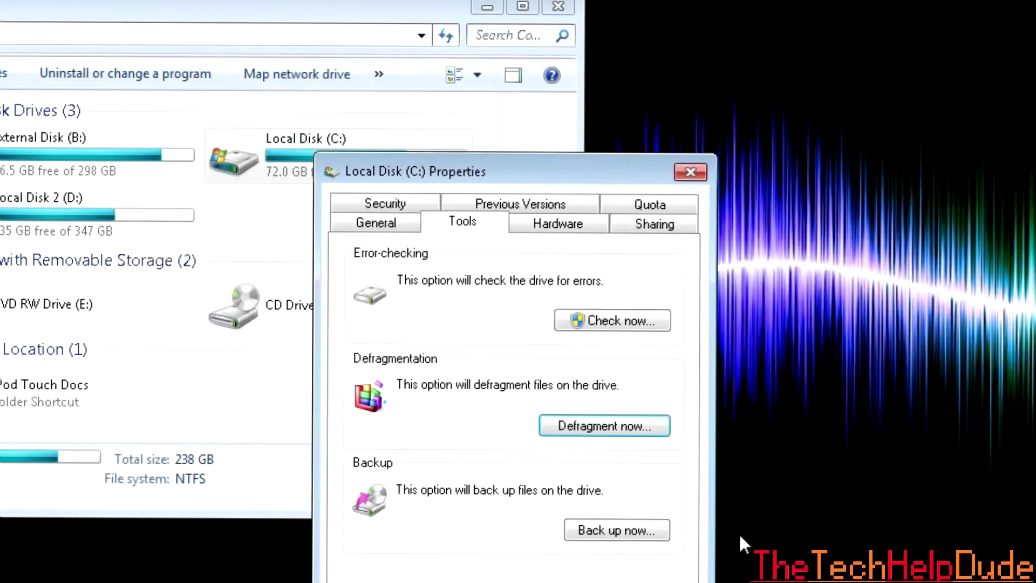
drag(608, 180, 643, 40)
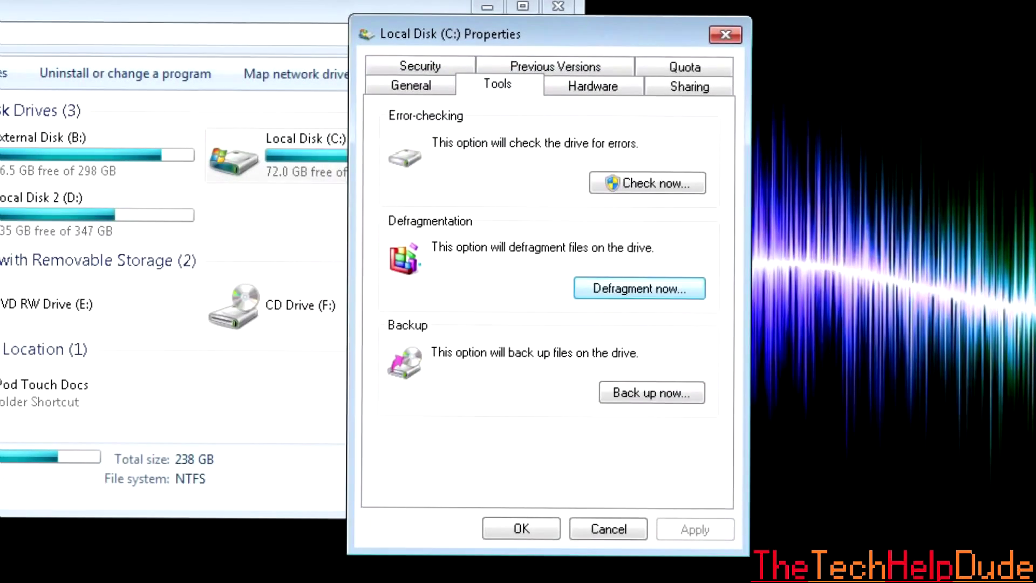